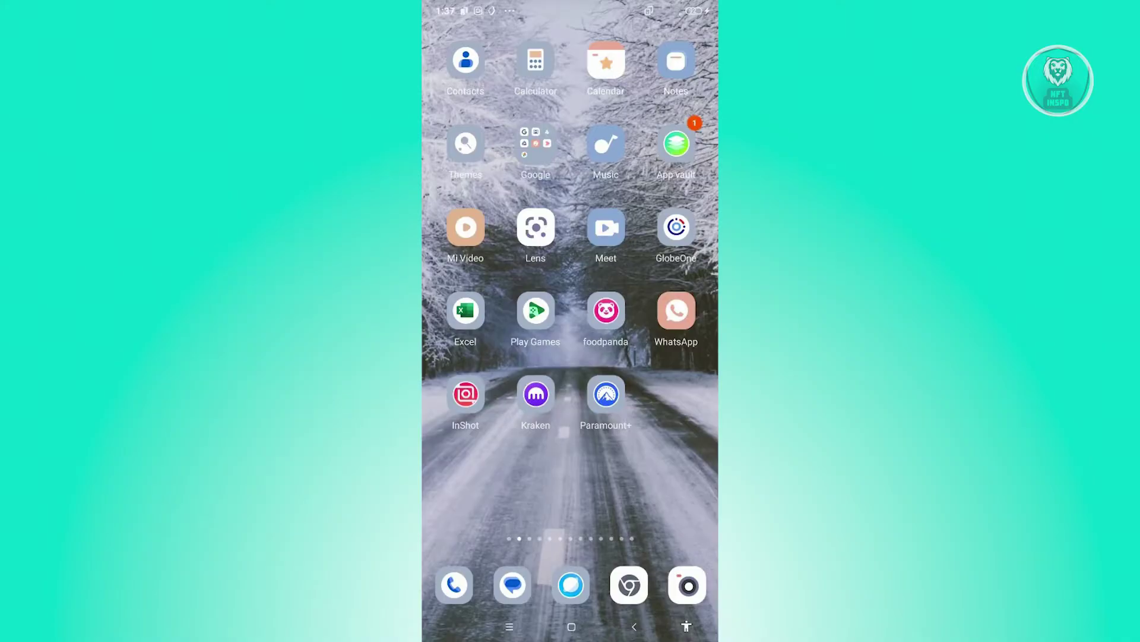
Step: Run Google's internet speed test in Chrome, getting 63.8 Mbps download, then return home
left_click(629, 585)
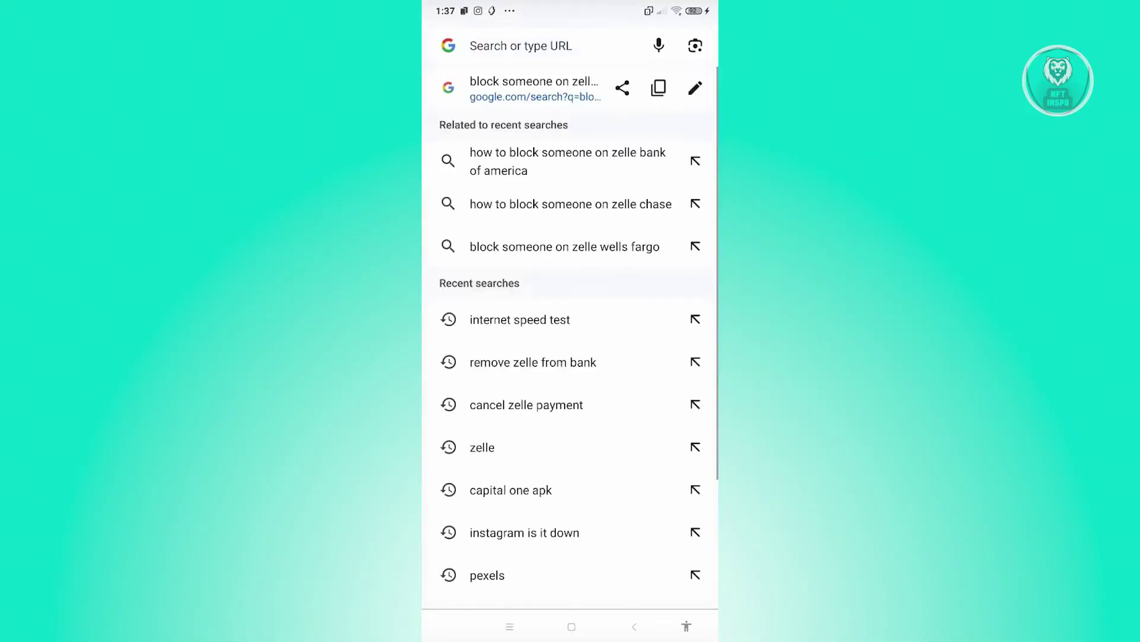
type("internet")
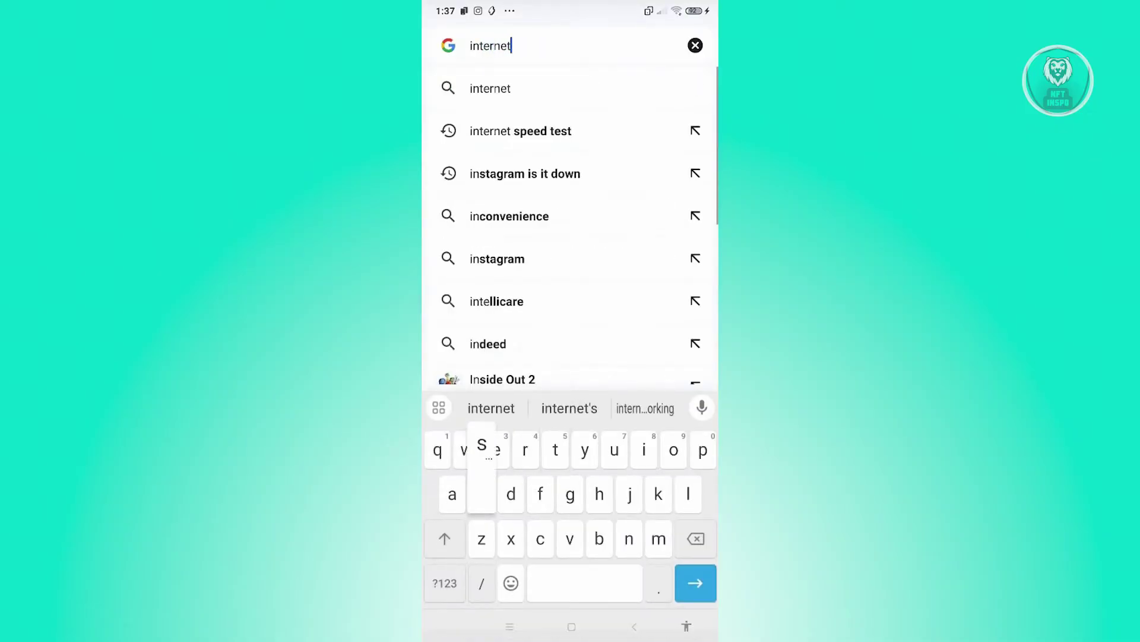
type(" spped")
left_click(521, 130)
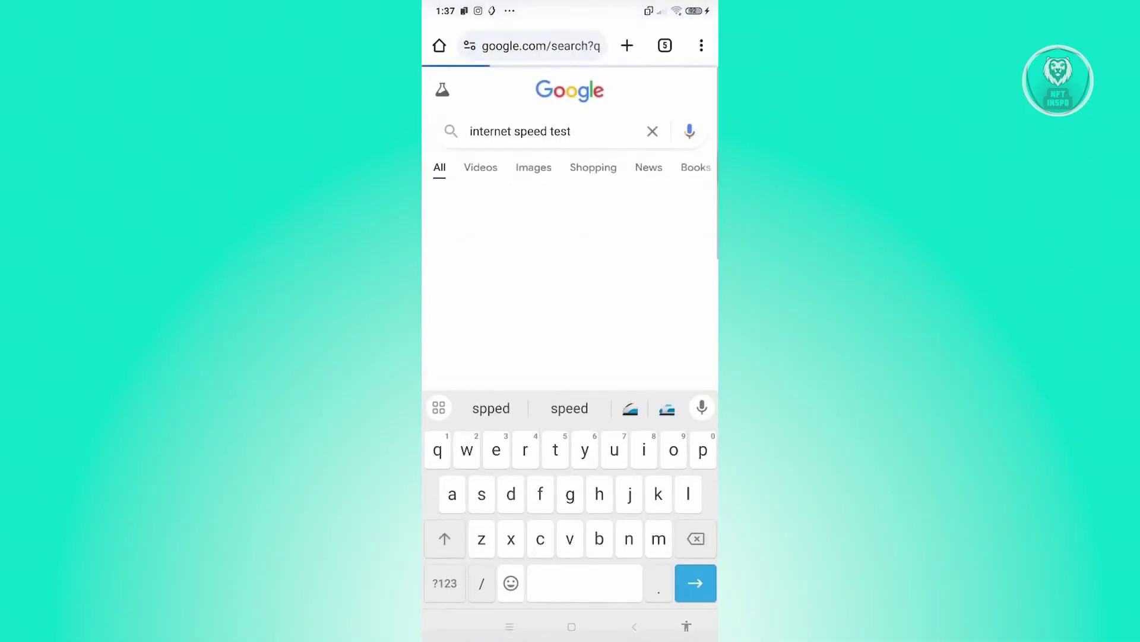
left_click(644, 436)
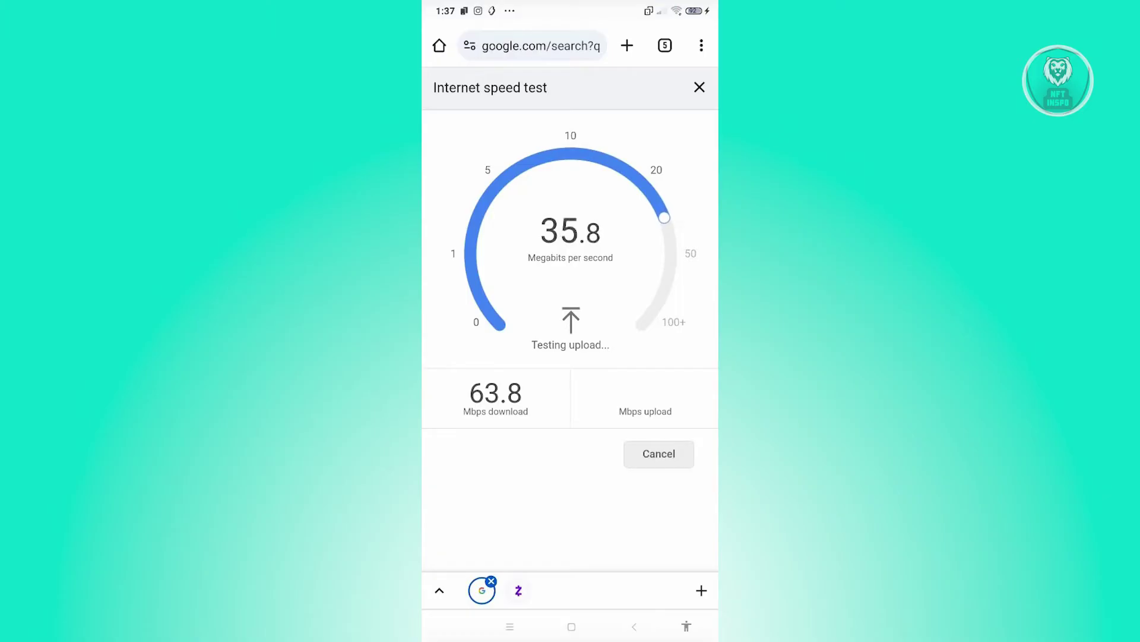
left_click(571, 627)
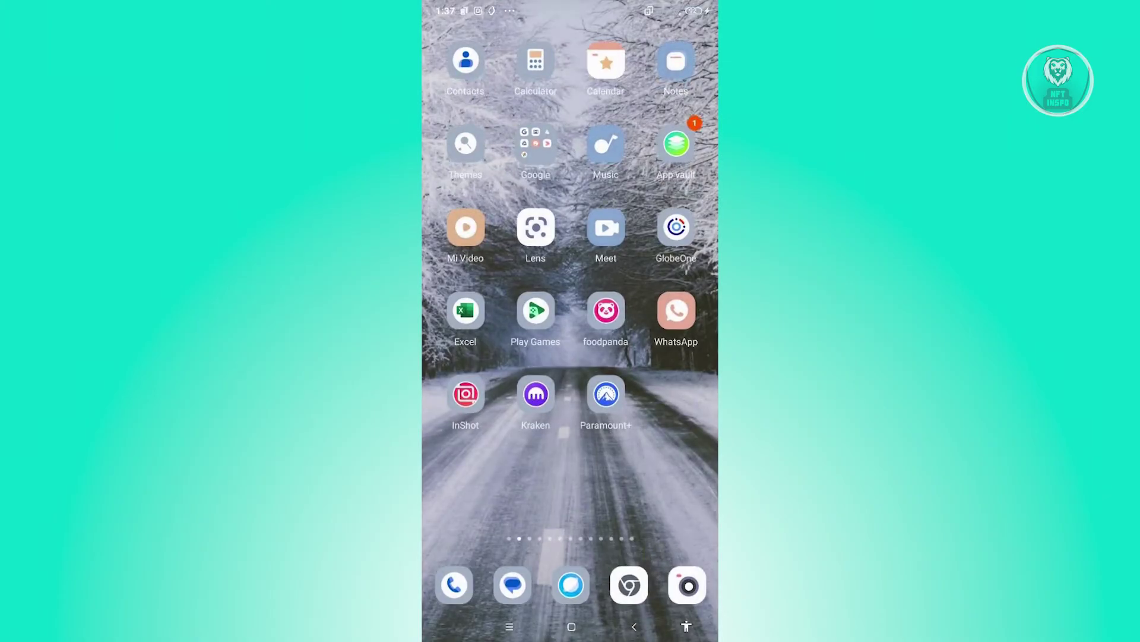
Step: Pull down the notification shade, dismiss it, then pull it down again
left_click_drag(570, 5, 570, 357)
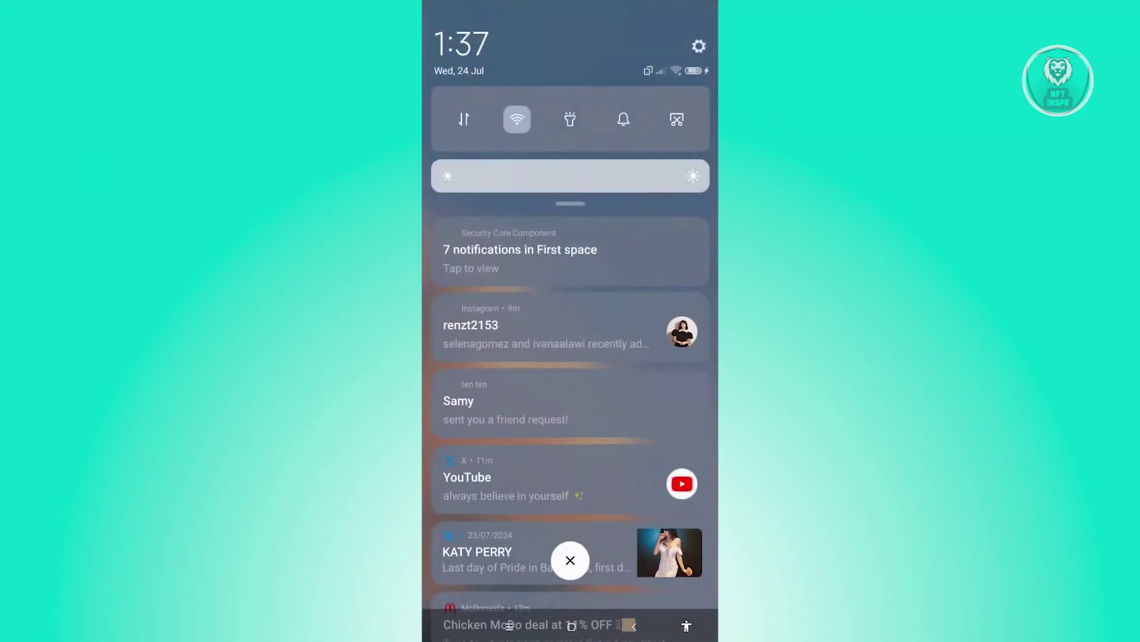
left_click(570, 559)
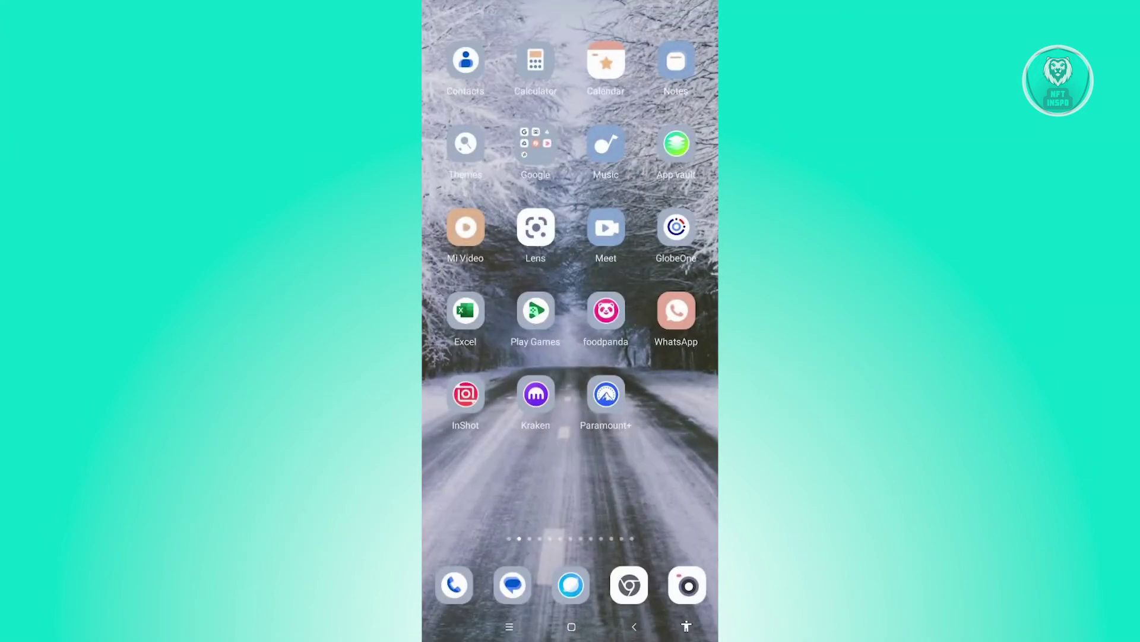
left_click_drag(571, 5, 570, 357)
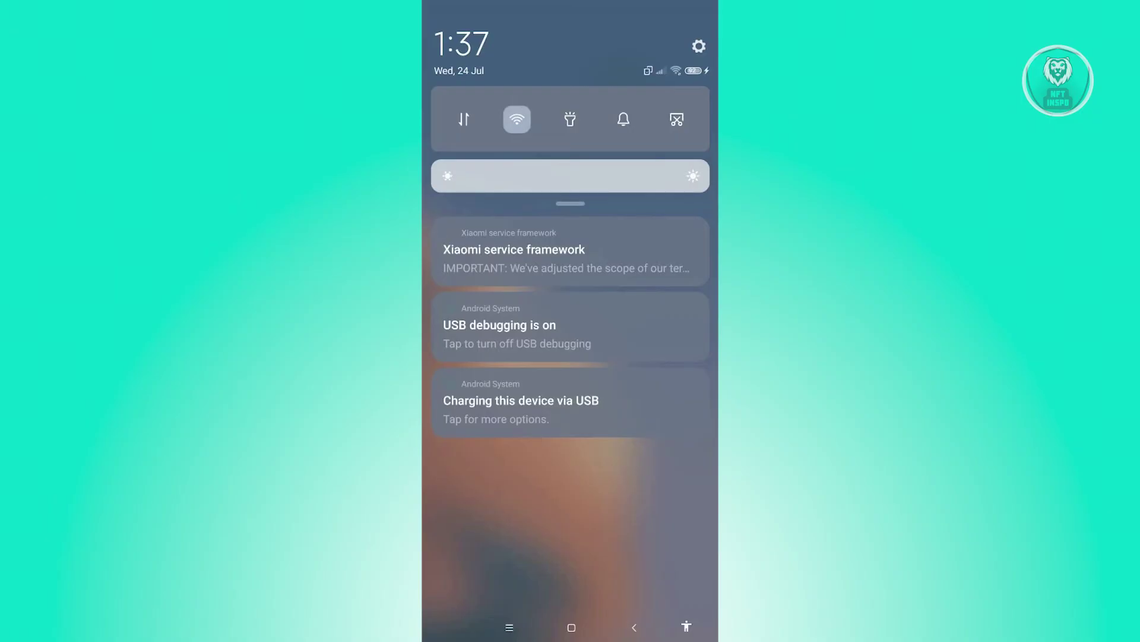
left_click(676, 476)
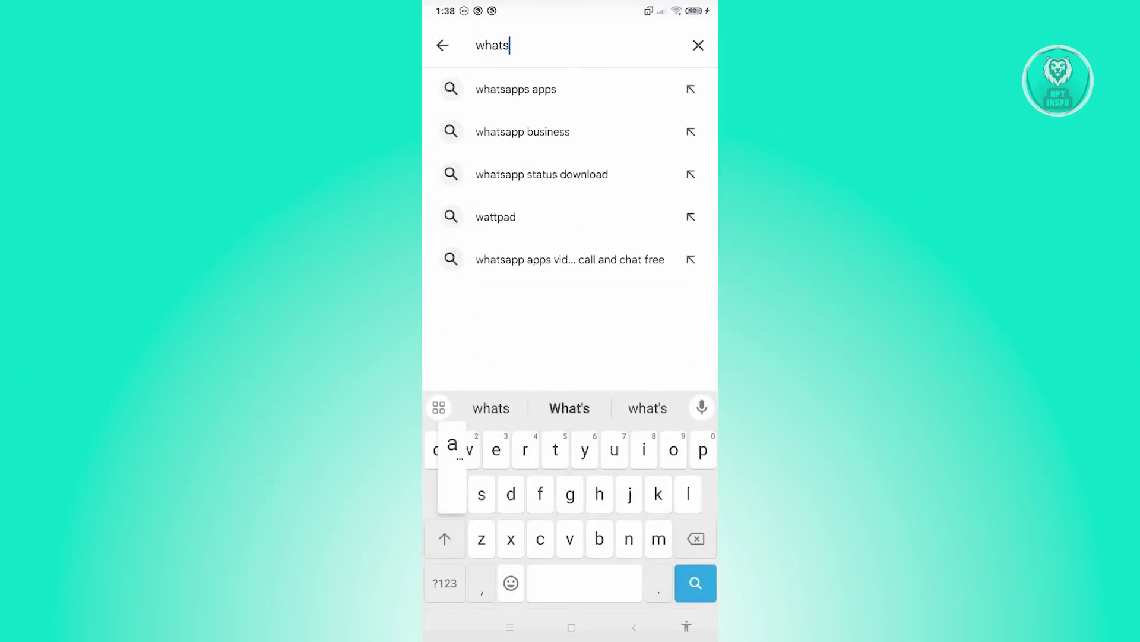
type("app")
Step: Search the Play Store for 'whatsapp', confirm WhatsApp Messenger is installed, then return to the first home page
key("Return")
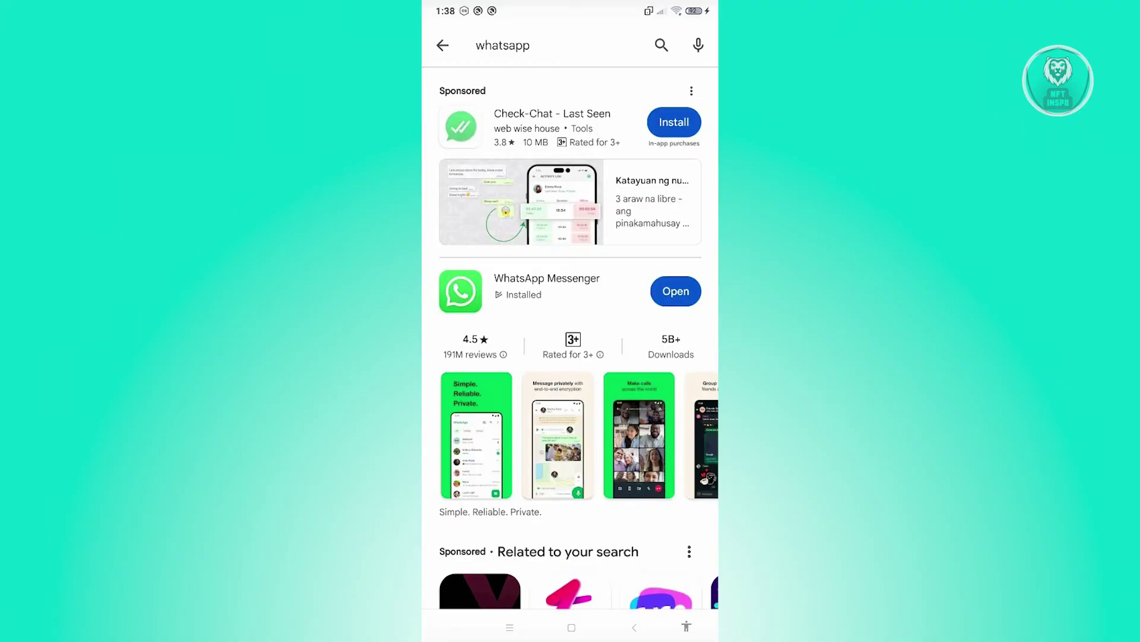
left_click(571, 627)
left_click_drag(660, 357, 481, 357)
mouse_move(659, 356)
left_mouse_down()
mouse_move(481, 356)
mouse_move(659, 356)
left_mouse_up()
left_click_drag(481, 356, 660, 356)
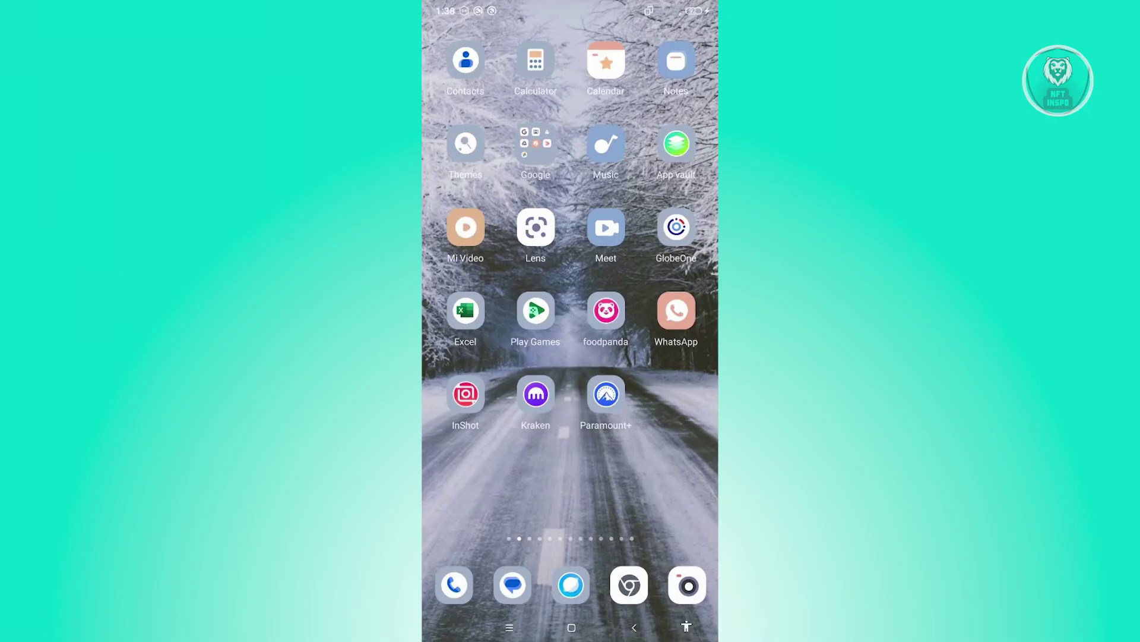
Step: Clear only WhatsApp's cache, not its data, from its App info page, then return home
left_click(676, 311)
left_click(620, 75)
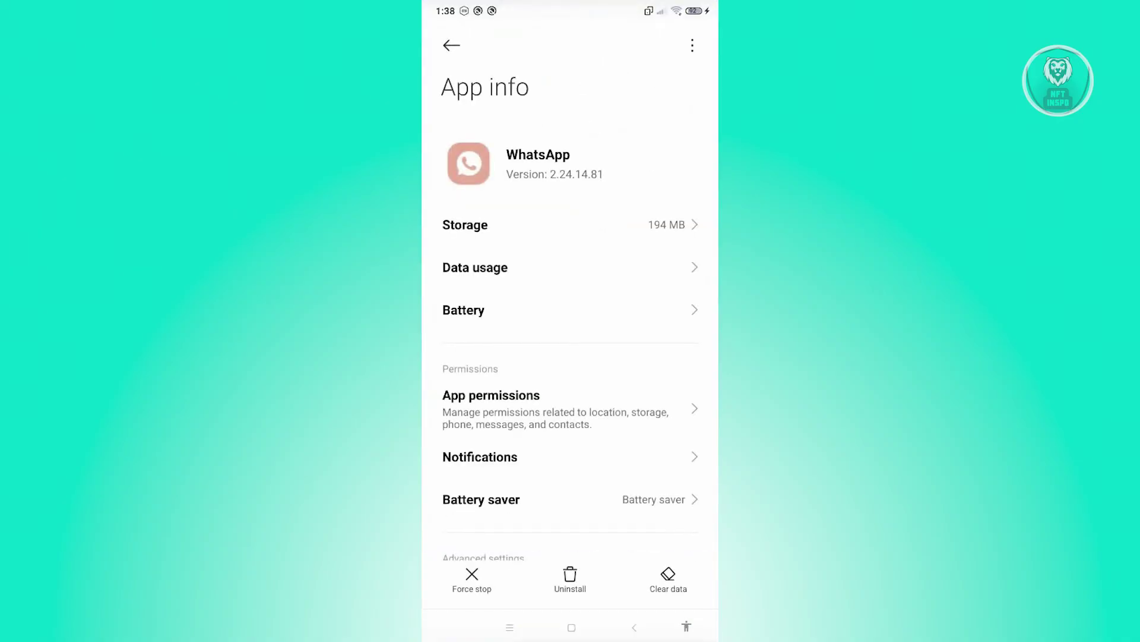
left_click(668, 579)
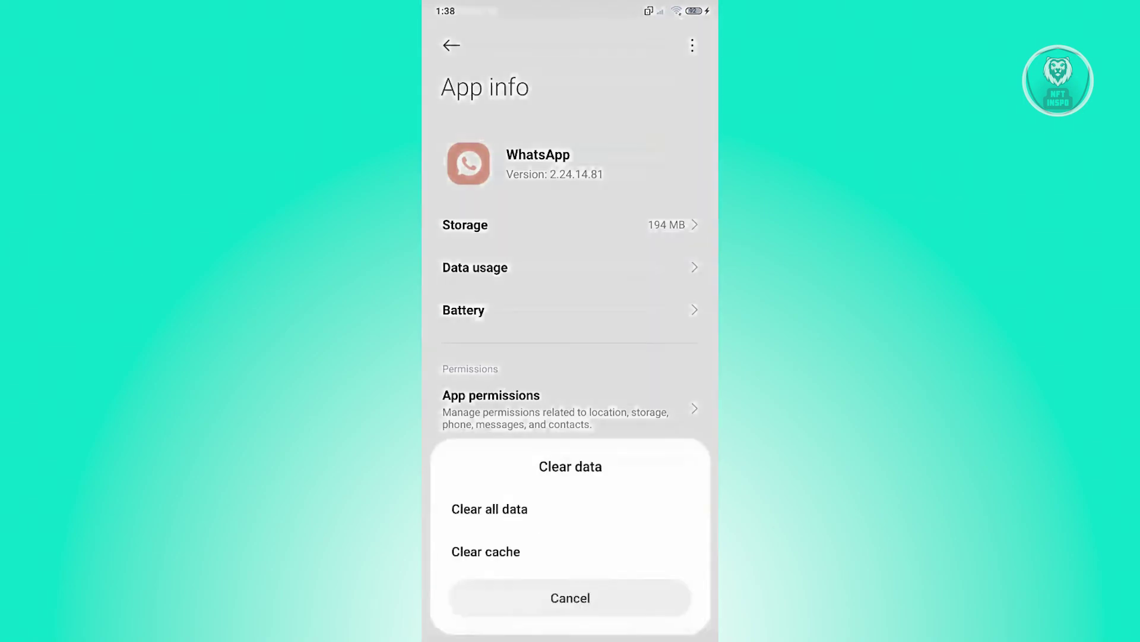
left_click(486, 517)
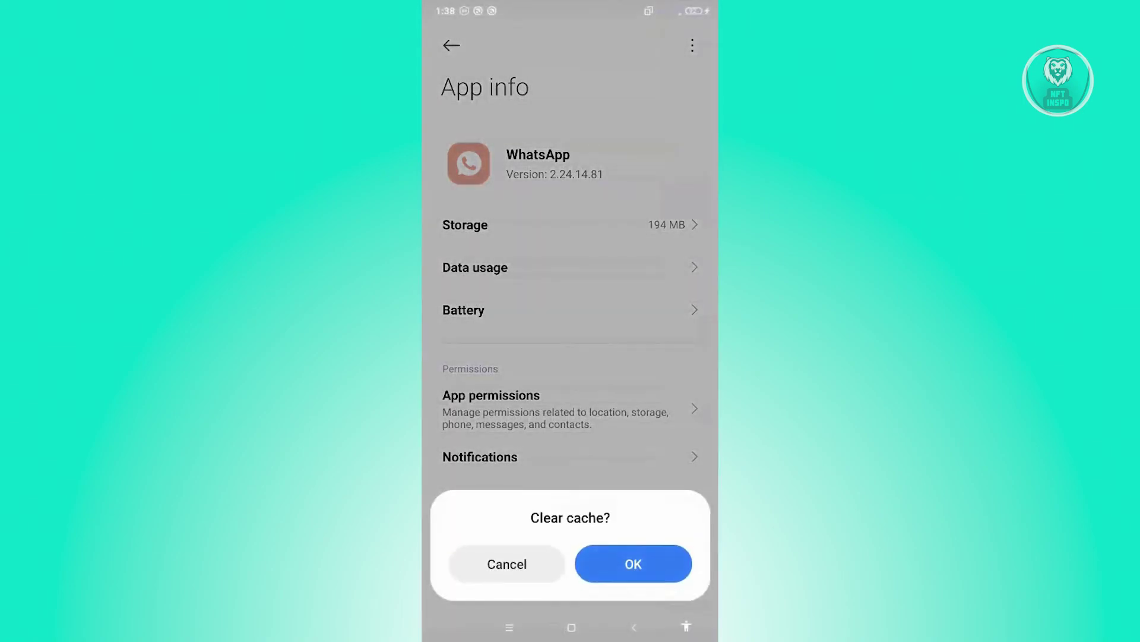
left_click(631, 588)
left_click(571, 626)
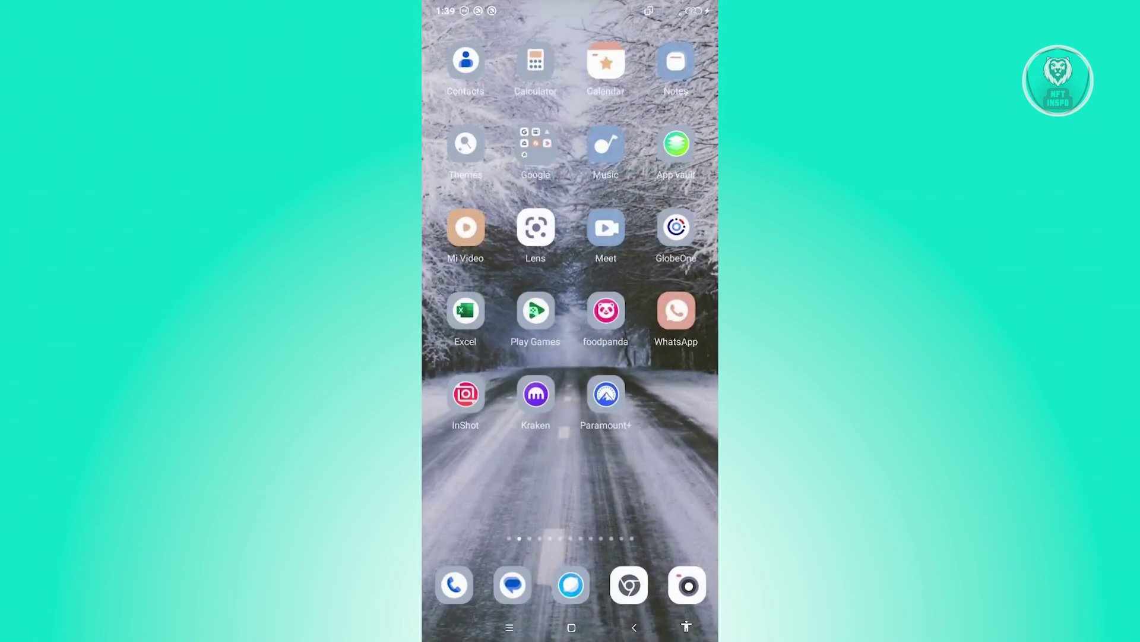